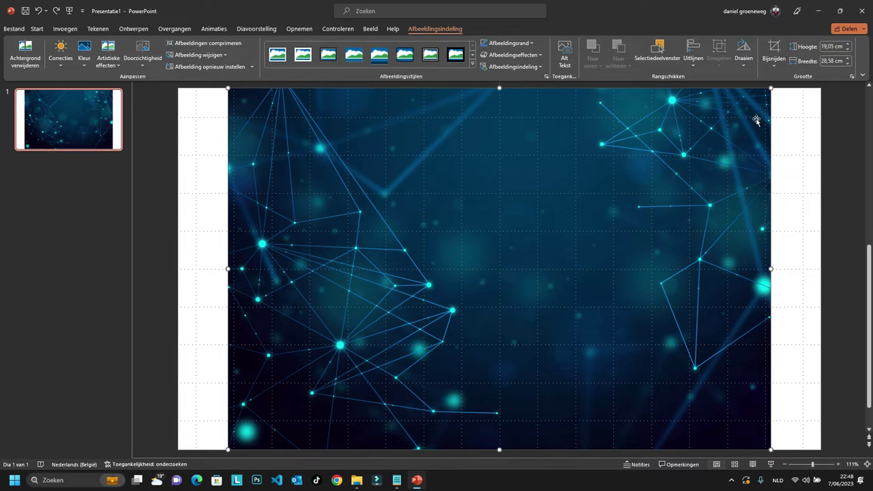
# Set the crop to Opvullen and stretch the crop edges to both slide sides, 33,87 cm wide.
pyautogui.click(776, 68)
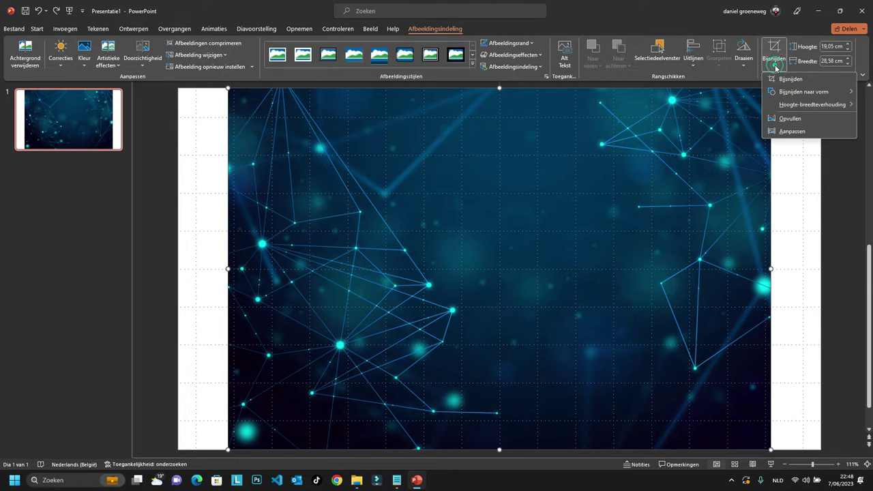
pyautogui.click(790, 119)
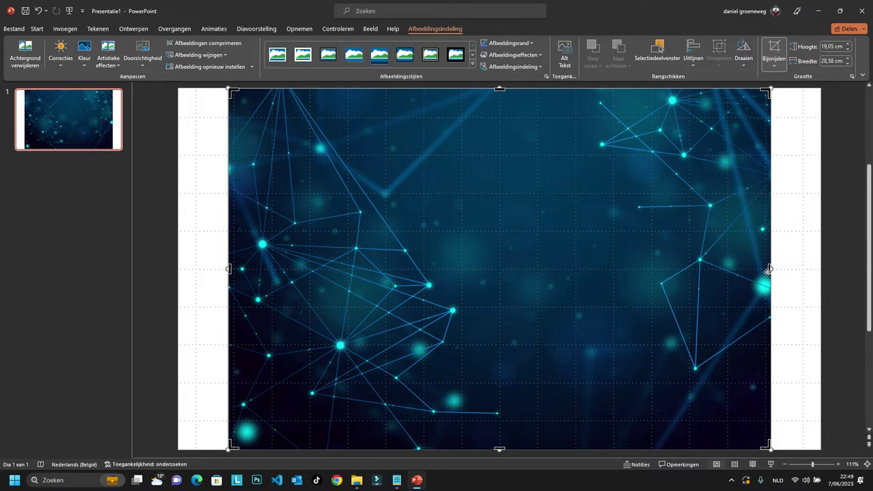
pyautogui.moveTo(769, 268); pyautogui.dragTo(820, 282)
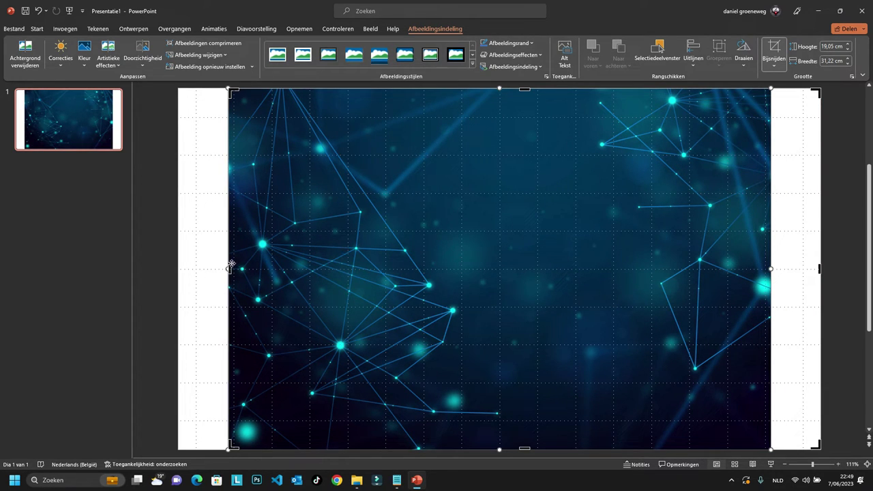
pyautogui.press('Escape')
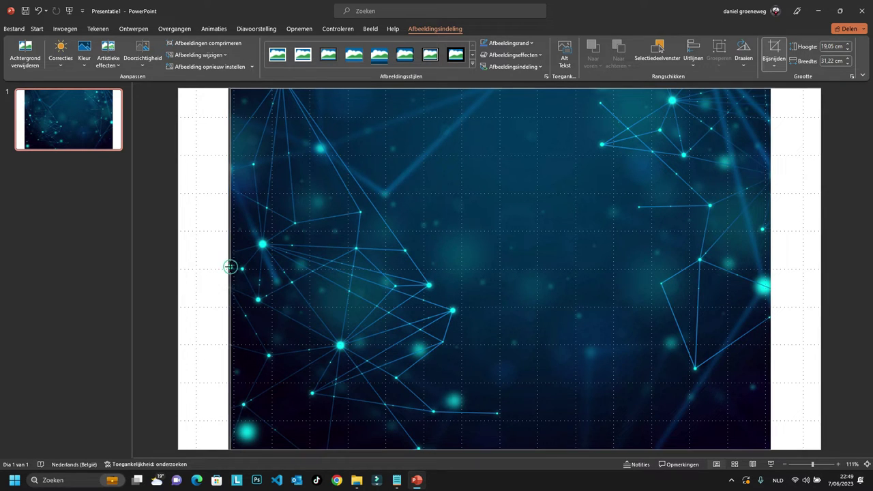
pyautogui.moveTo(173, 269); pyautogui.dragTo(172, 269)
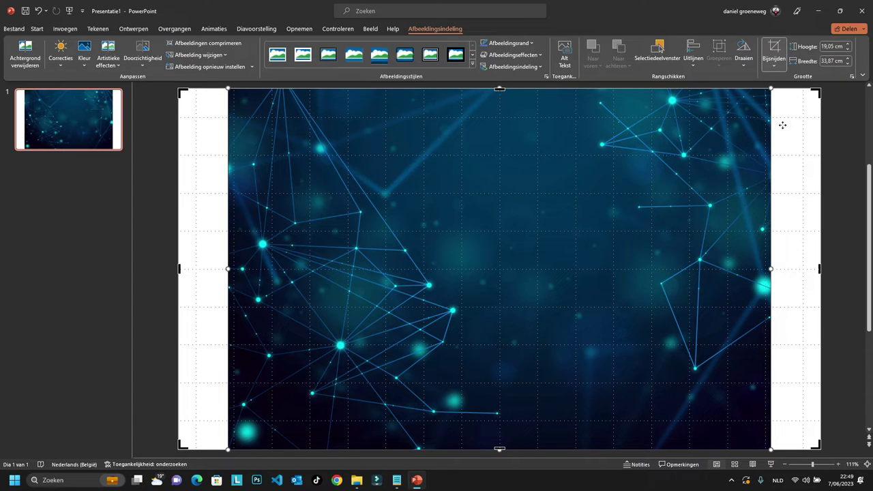
pyautogui.click(775, 68)
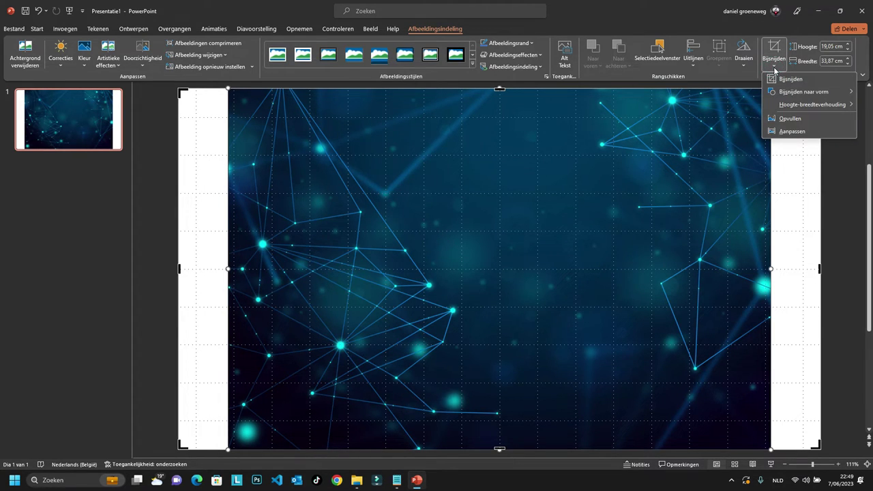
# Reapply Opvullen and centre the network picture in the 33,87 × 19,05 cm full-slide crop frame.
pyautogui.click(787, 119)
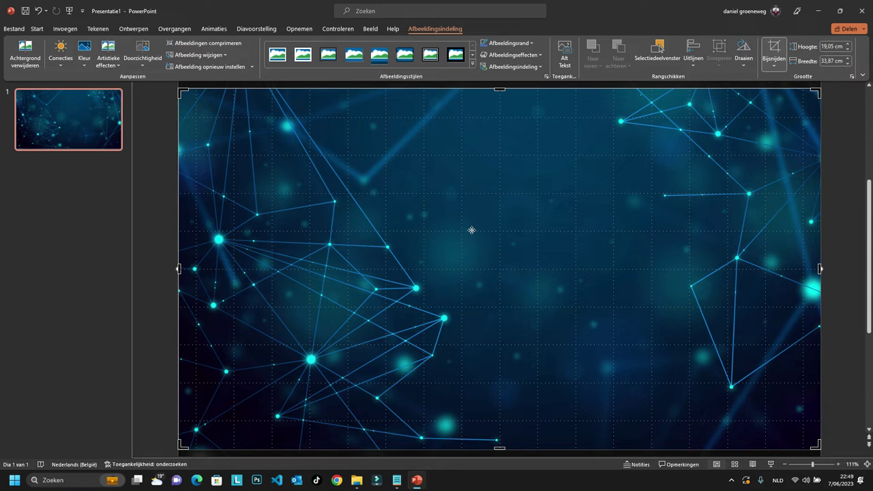
pyautogui.moveTo(469, 230); pyautogui.dragTo(472, 253)
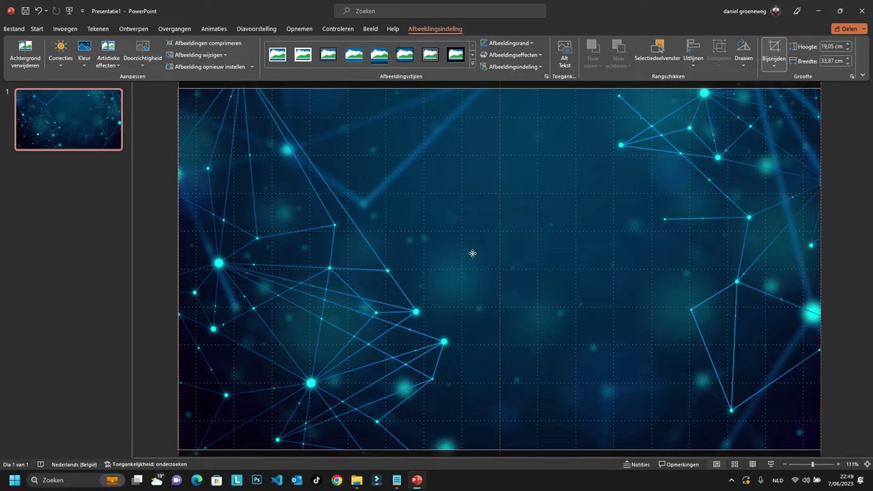
pyautogui.moveTo(472, 253); pyautogui.dragTo(473, 253)
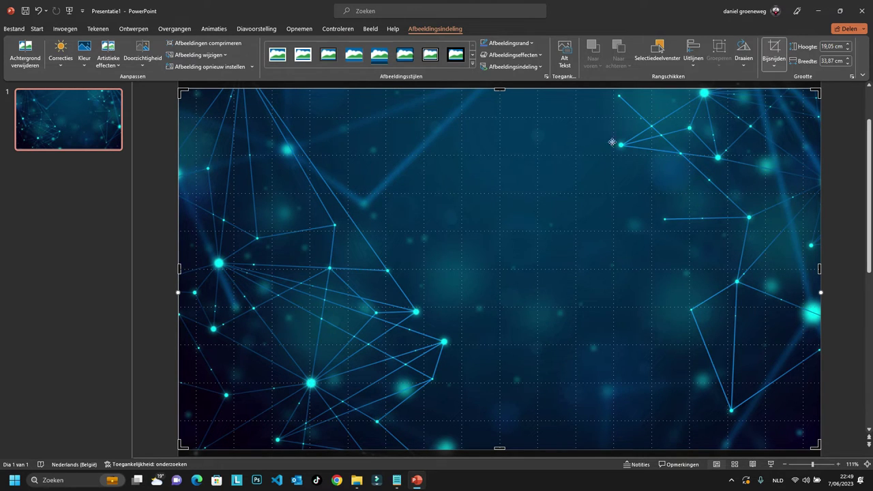
pyautogui.click(775, 70)
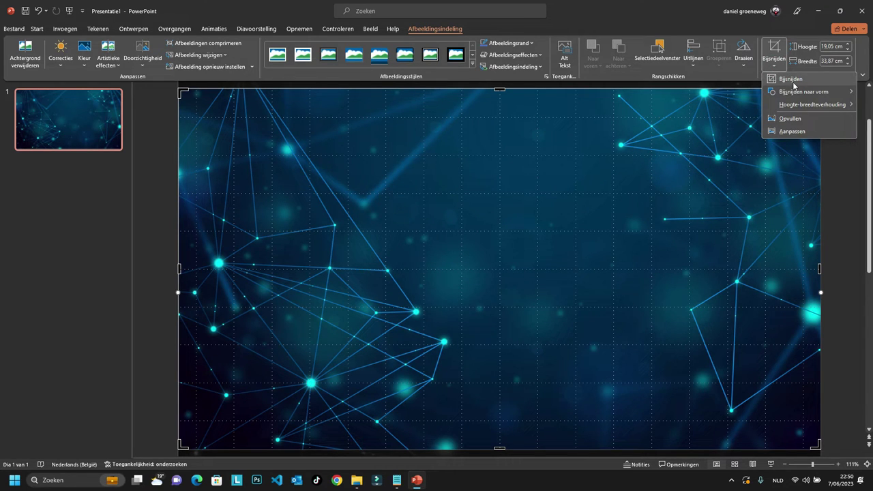
# Exit crop mode, leaving the picture covering the full 33,87 × 19,05 cm slide.
pyautogui.click(793, 85)
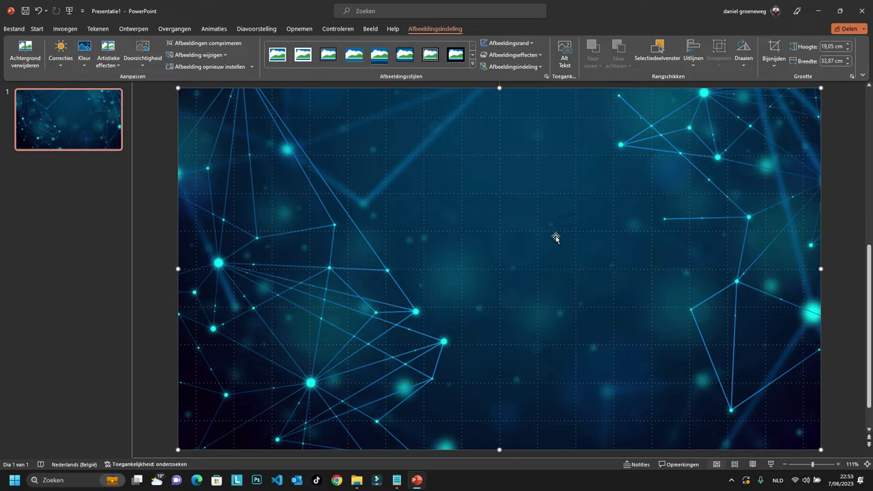
pyautogui.click(191, 44)
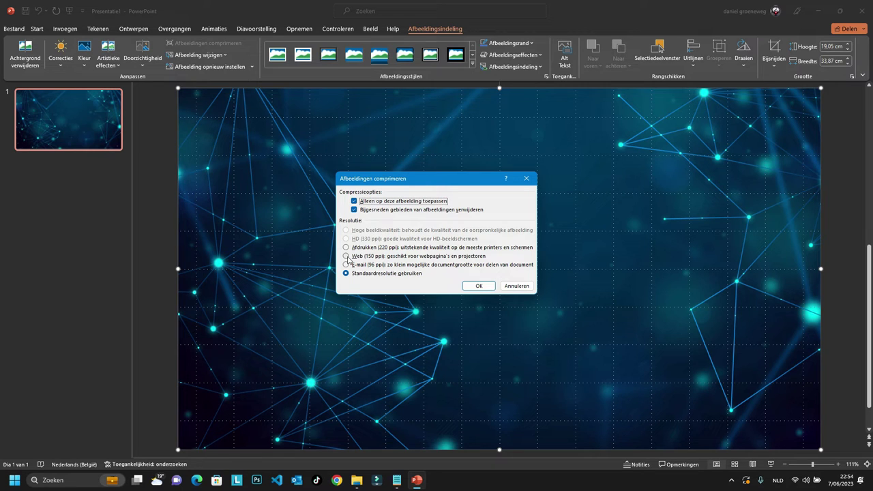
# Compress the picture at Web (150 ppi) resolution, deleting its cropped areas.
pyautogui.click(346, 256)
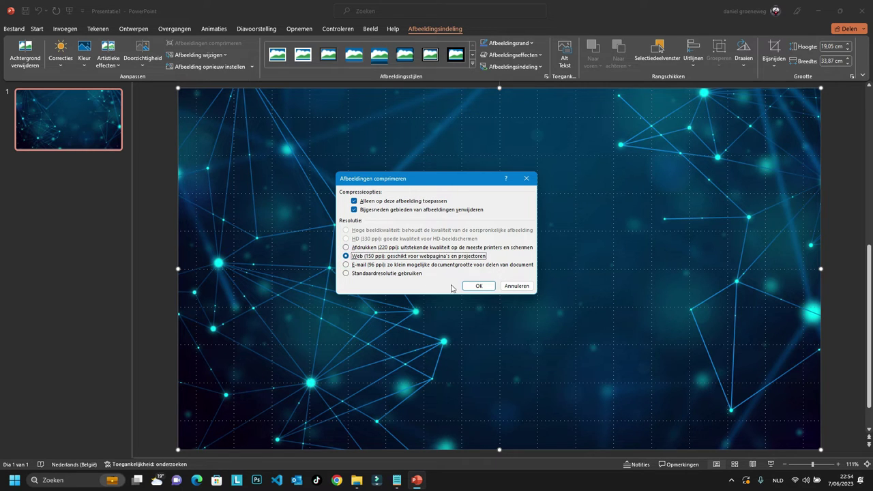
pyautogui.click(486, 287)
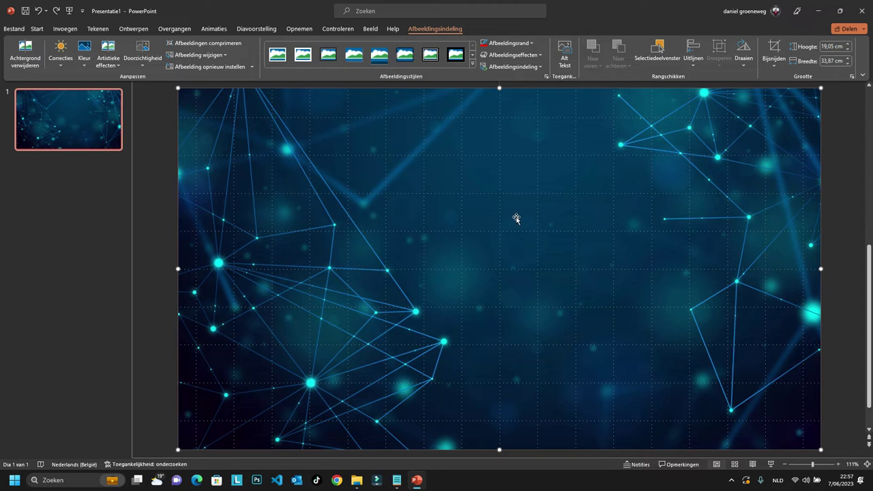
# Open the Afbeelding opmaken transparency settings for the picture, currently at 0%.
pyautogui.click(145, 63)
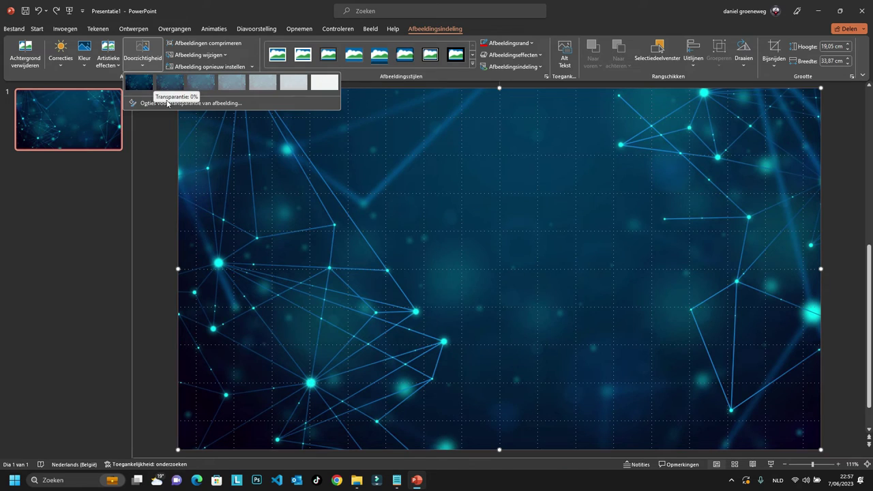
pyautogui.click(202, 103)
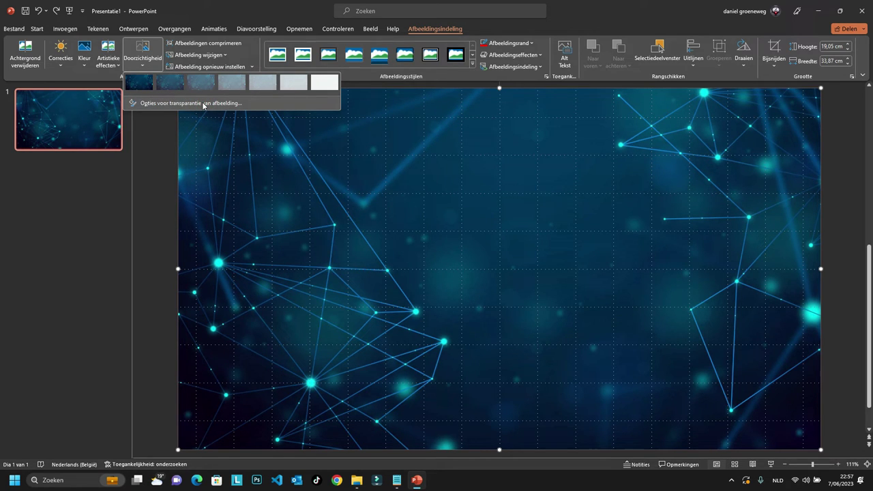
pyautogui.click(202, 103)
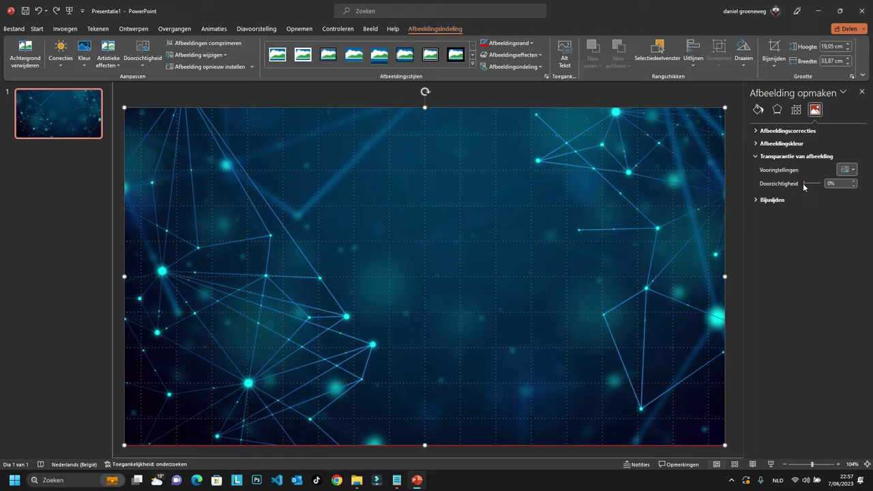
# Set the network picture's transparency to 17%, stepping it down from about 24%.
pyautogui.moveTo(804, 183); pyautogui.dragTo(811, 184)
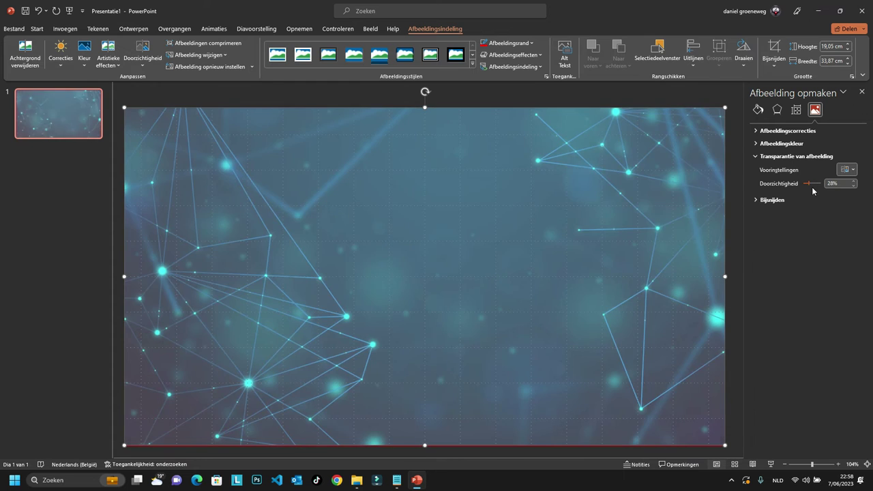
pyautogui.moveTo(813, 185); pyautogui.dragTo(808, 184)
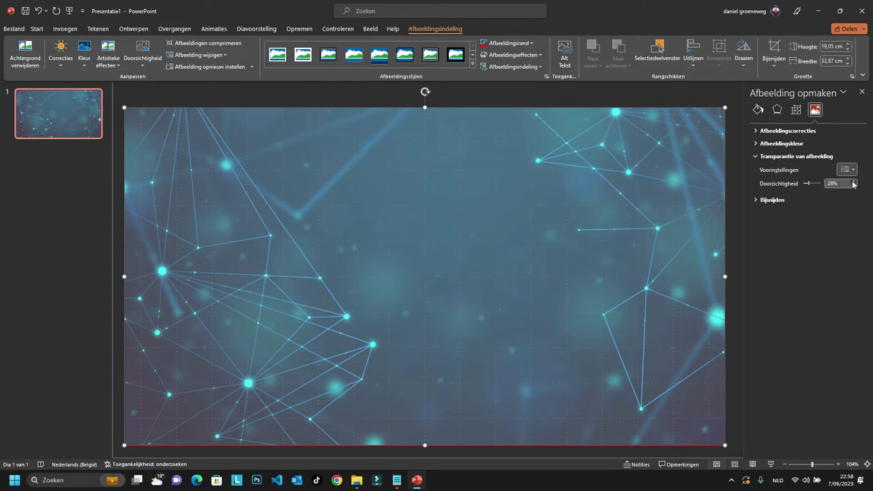
pyautogui.click(852, 185)
pyautogui.click(853, 186)
pyautogui.click(855, 186)
pyautogui.click(856, 185)
pyautogui.click(856, 185)
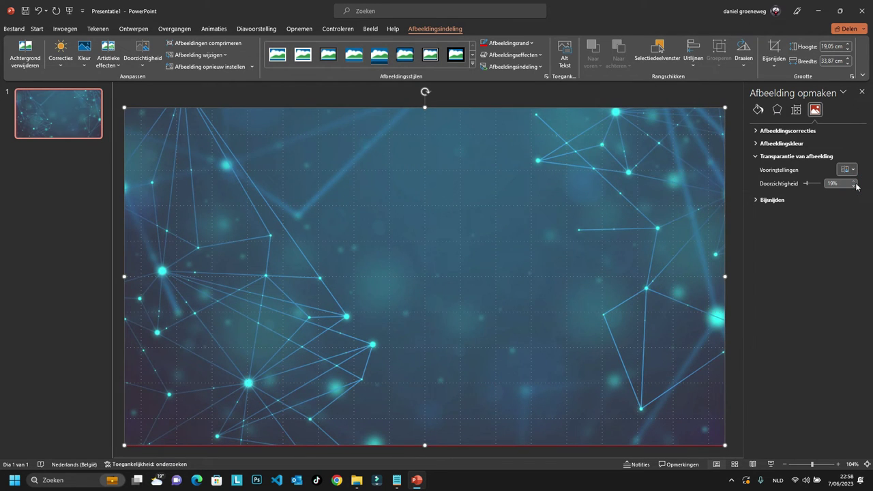
pyautogui.click(856, 186)
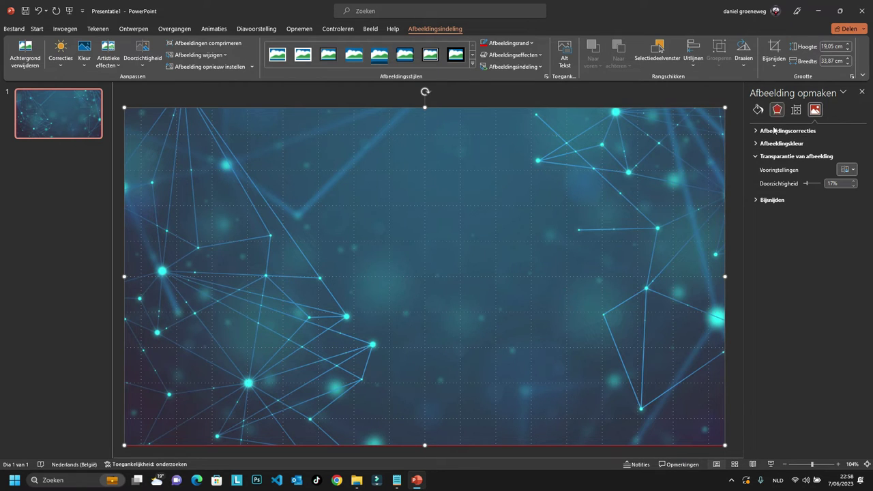
# Recolour the picture with a blue tint from the Afbeeldingskleur options.
pyautogui.click(757, 144)
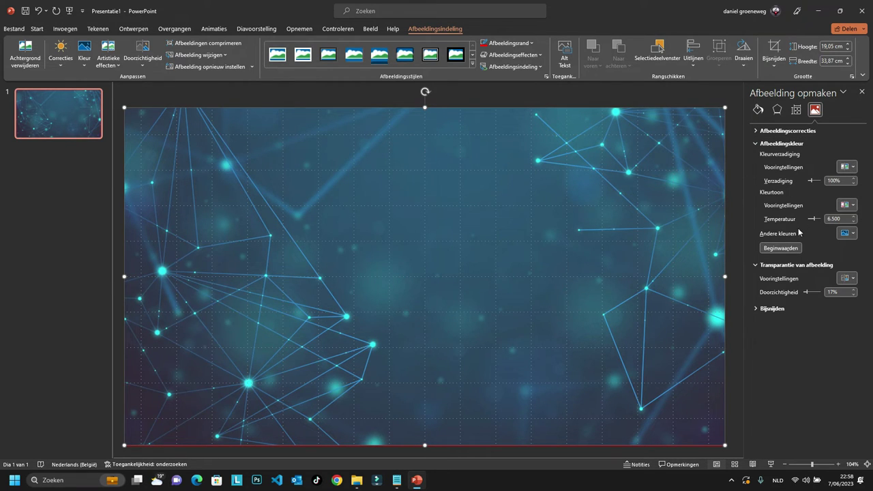
pyautogui.click(854, 233)
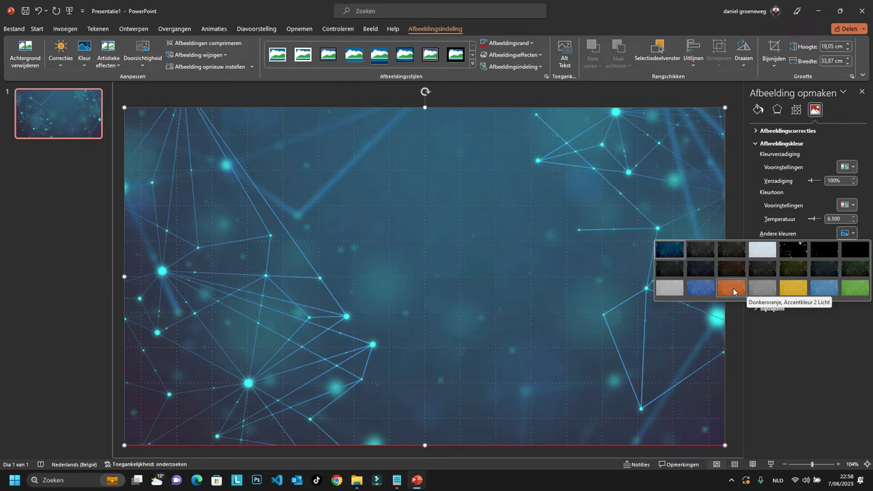
pyautogui.click(702, 290)
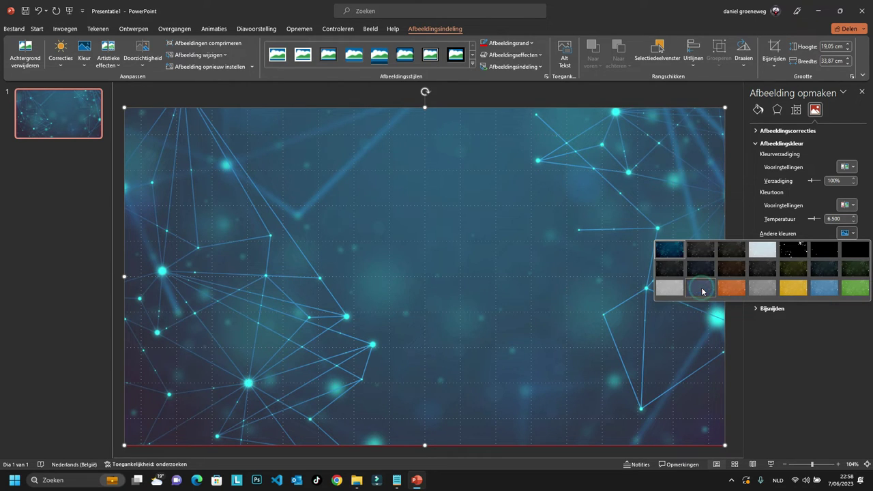
pyautogui.click(703, 291)
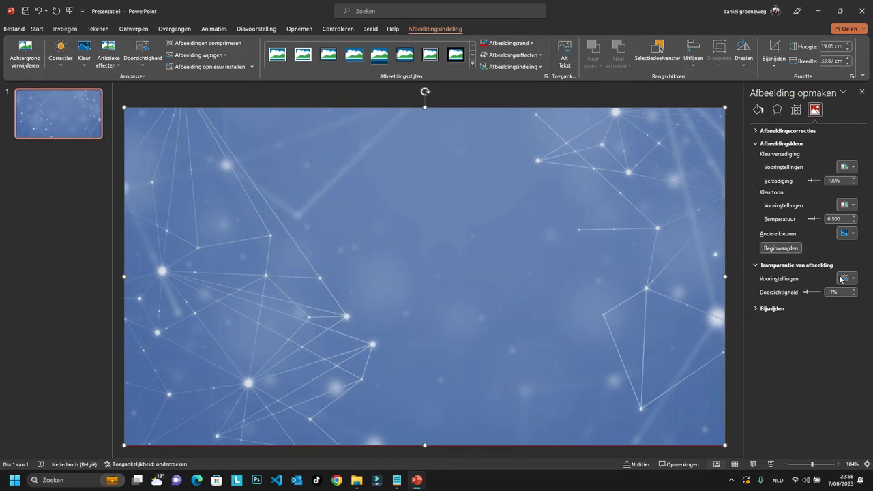
# Try green and dark green recolours, undoing dark green to keep bright green.
pyautogui.click(854, 234)
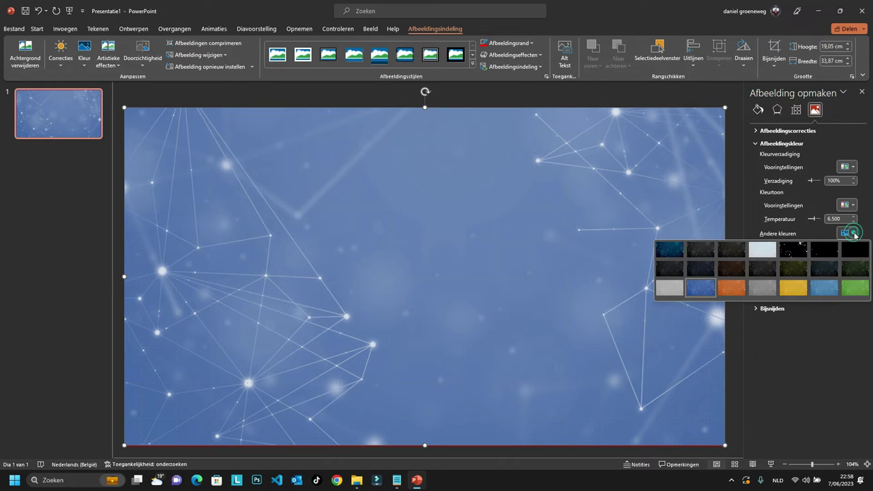
pyautogui.click(855, 287)
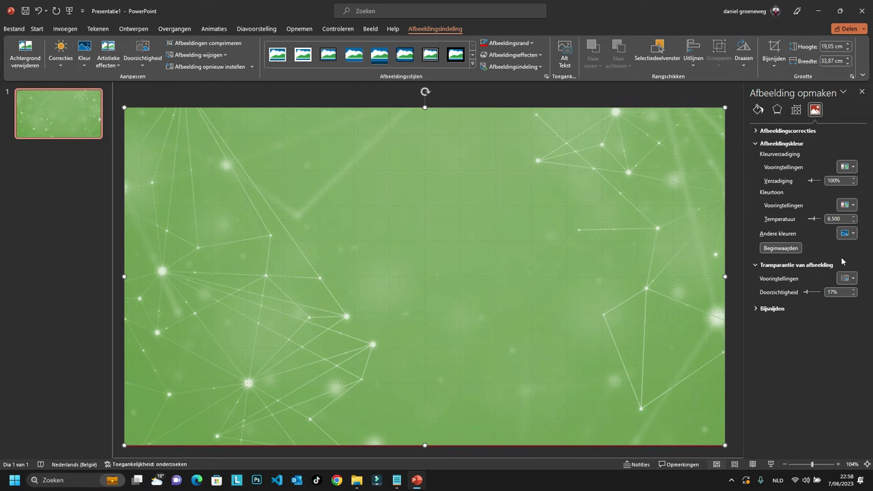
pyautogui.click(849, 234)
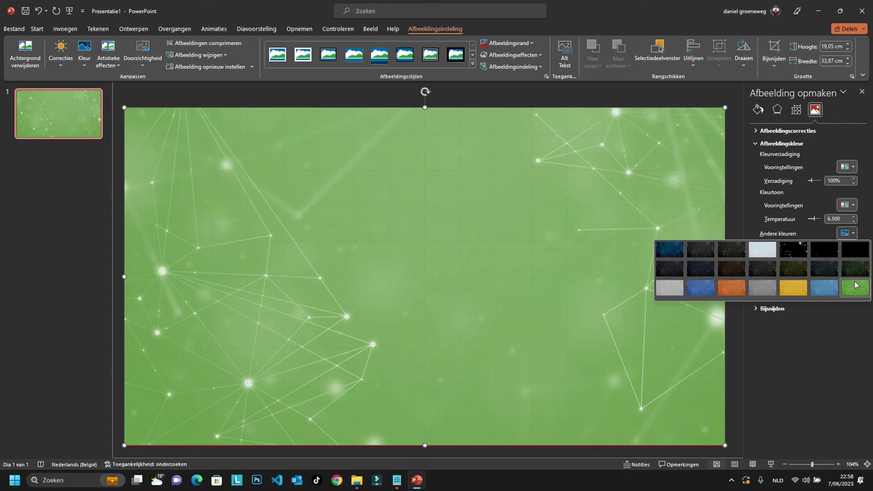
pyautogui.click(855, 270)
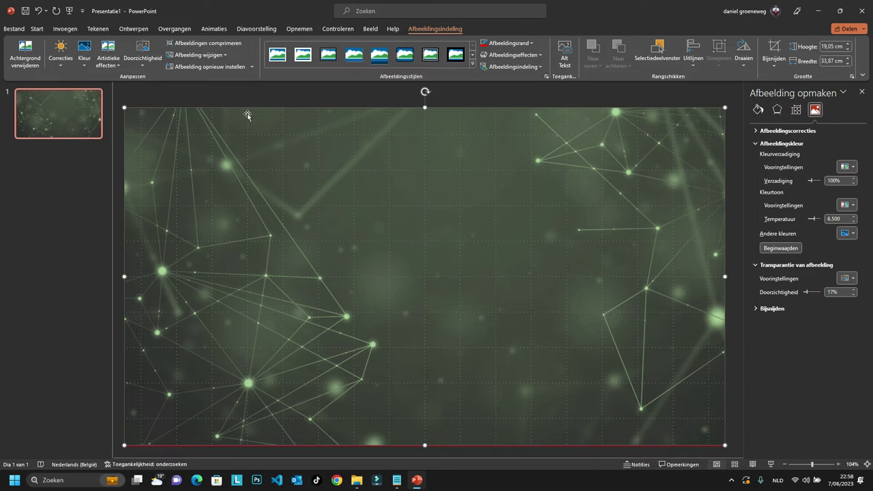
pyautogui.click(39, 12)
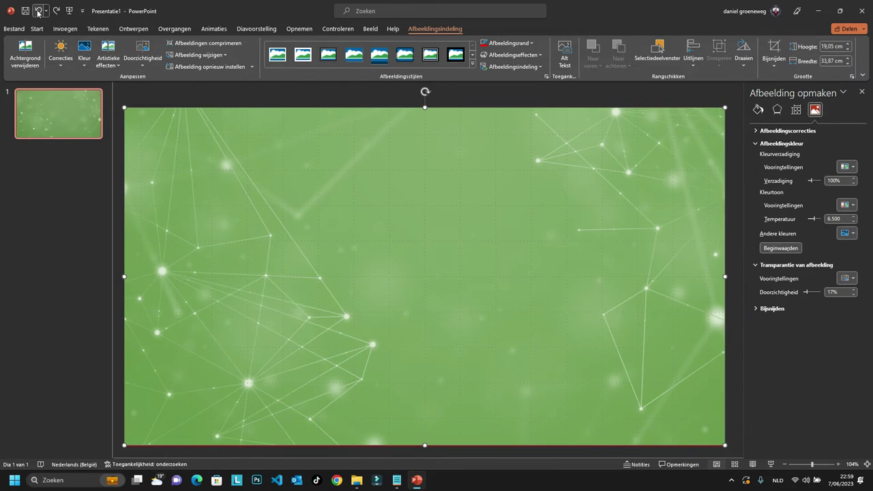
# Undo the green, blue and 17% transparency changes, restoring original colours at 0%.
pyautogui.click(39, 12)
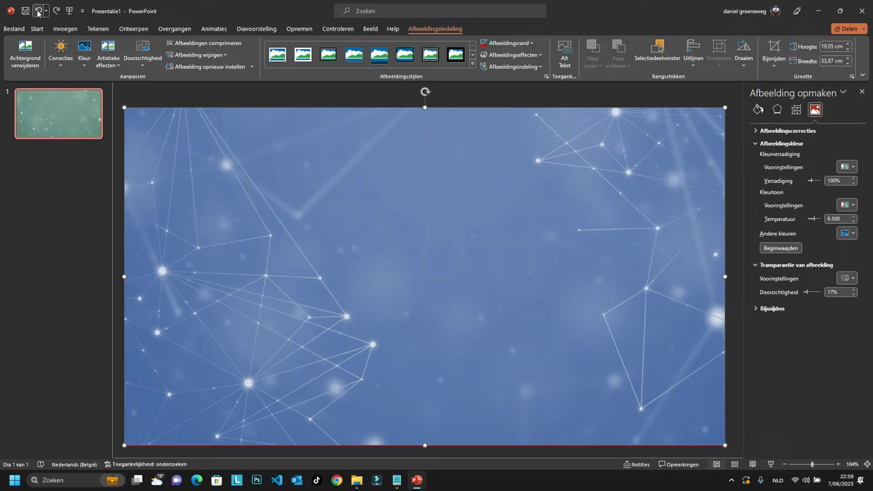
pyautogui.click(39, 11)
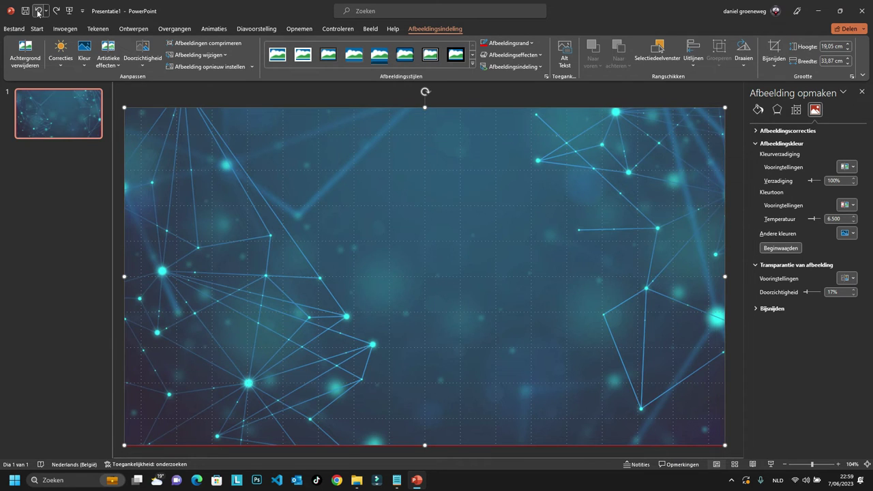
pyautogui.click(39, 12)
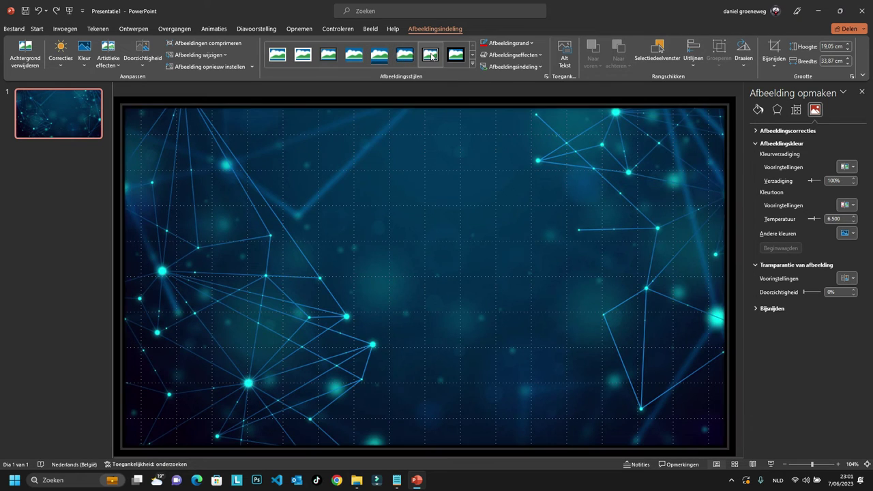
pyautogui.click(473, 55)
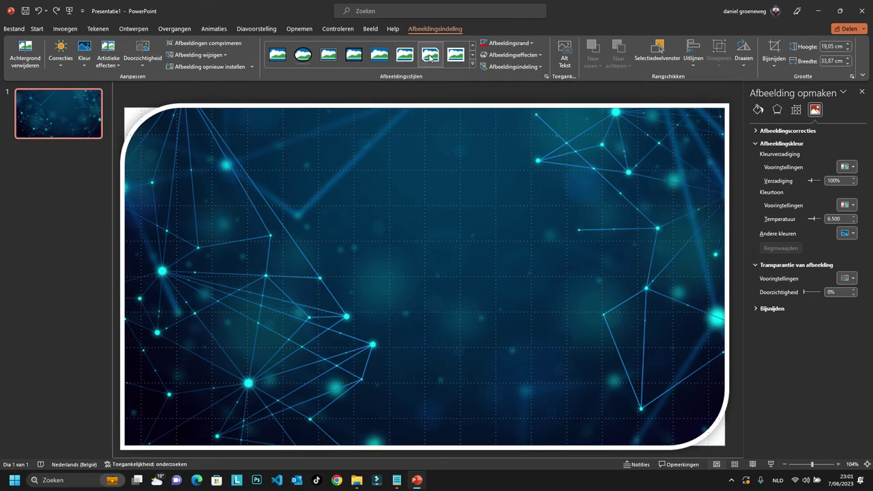
# Try and undo the Dik mat, zwart style, then shrink the picture to 11,1 × 19,73 cm.
pyautogui.click(473, 65)
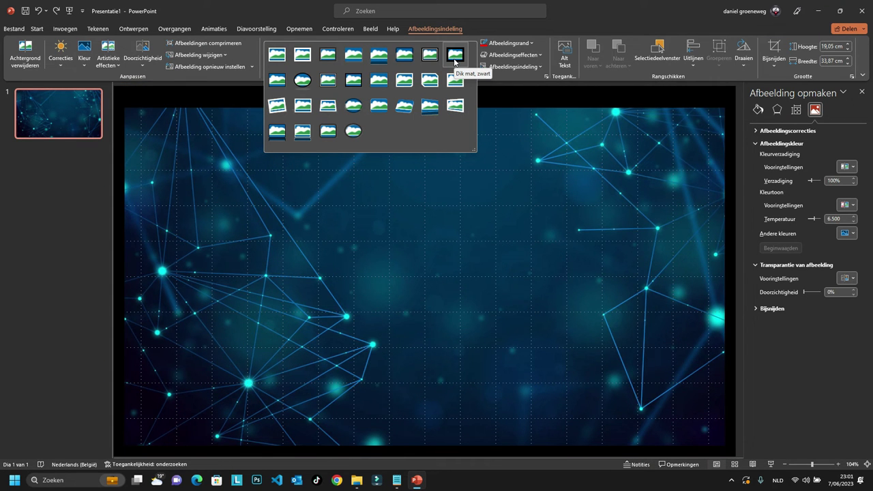
pyautogui.click(455, 57)
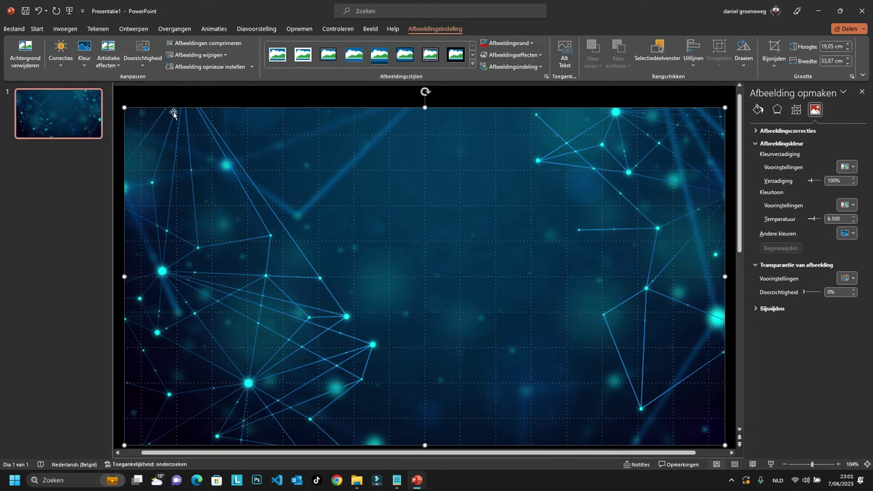
pyautogui.click(37, 11)
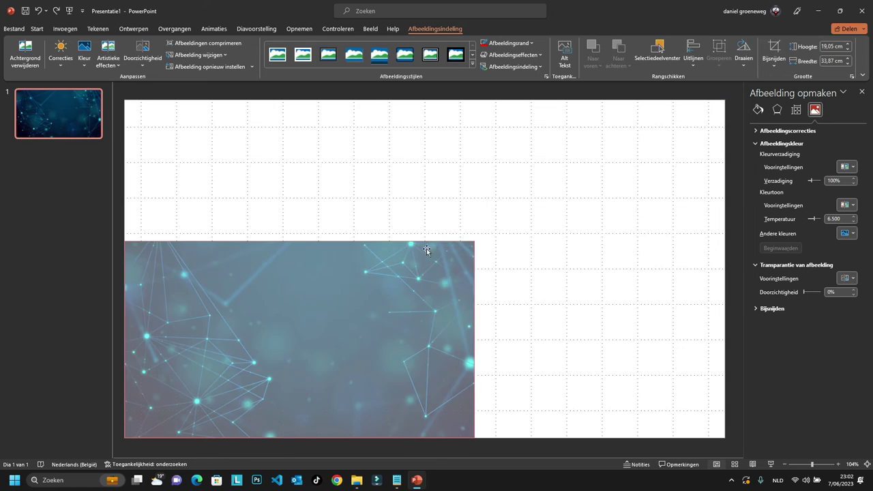
pyautogui.moveTo(725, 107); pyautogui.dragTo(474, 240)
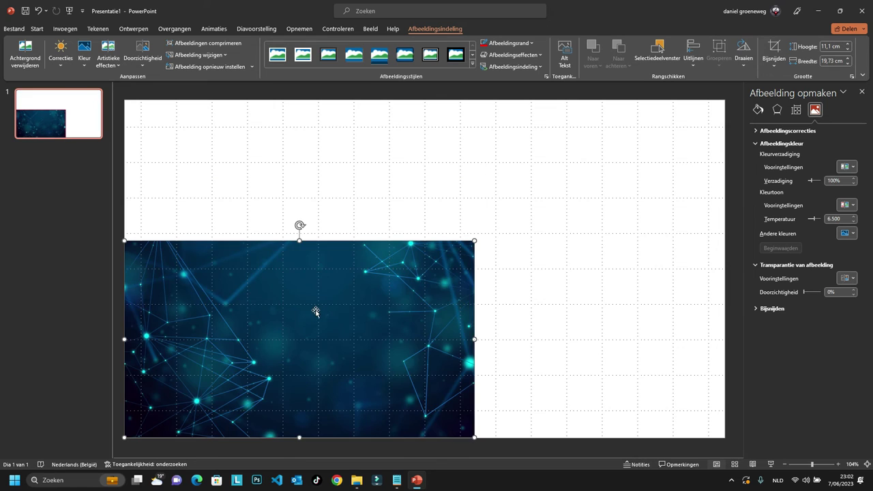
# Move the picture up and try centre, left and right alignments on the slide.
pyautogui.moveTo(316, 312); pyautogui.dragTo(420, 230)
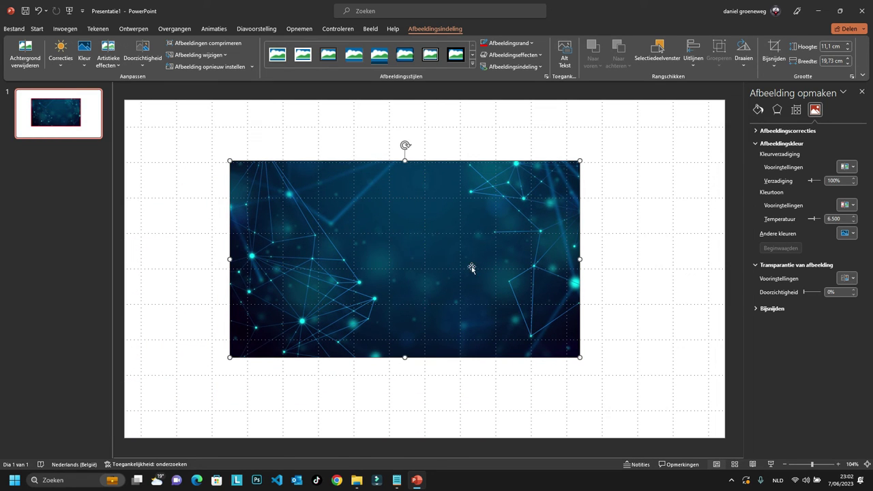
pyautogui.click(693, 58)
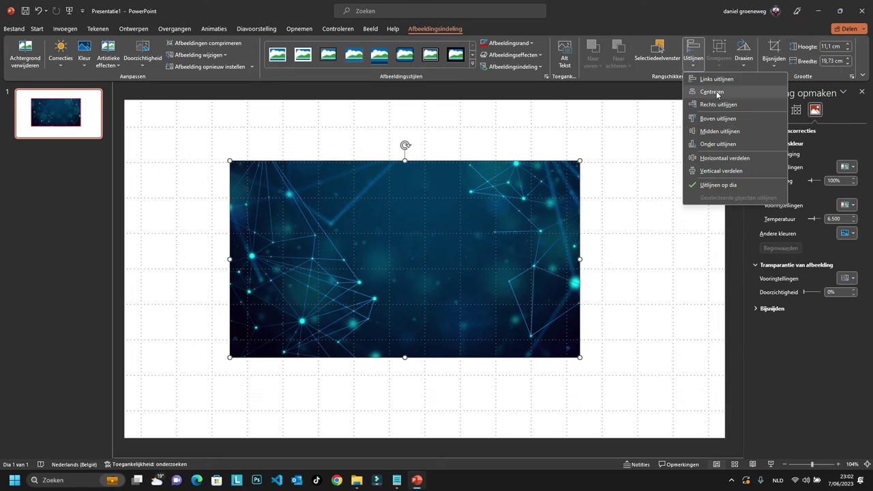
pyautogui.click(714, 92)
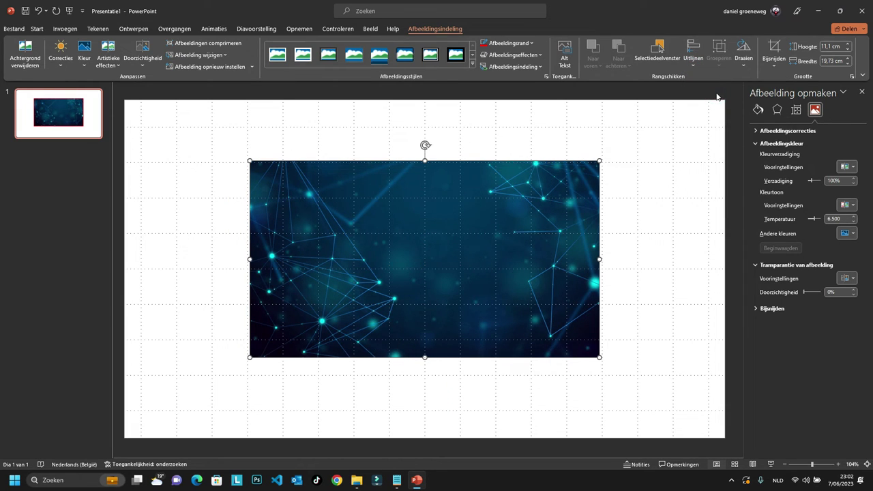
pyautogui.click(694, 58)
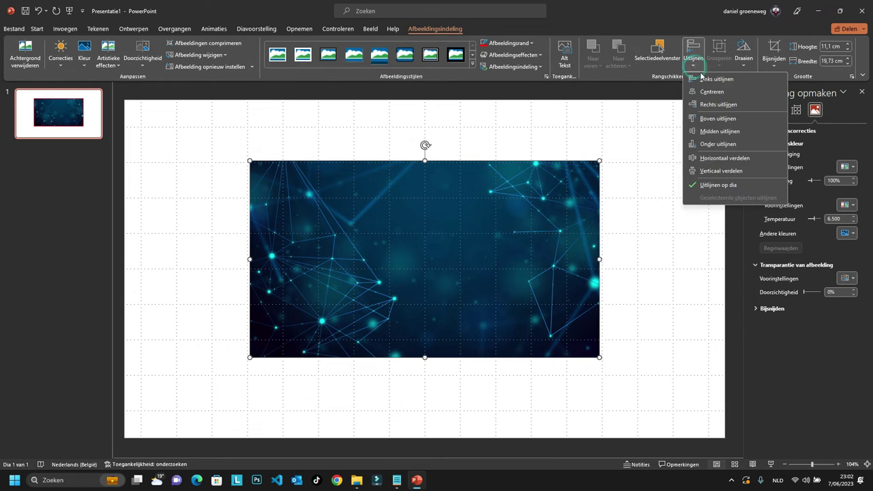
pyautogui.click(705, 79)
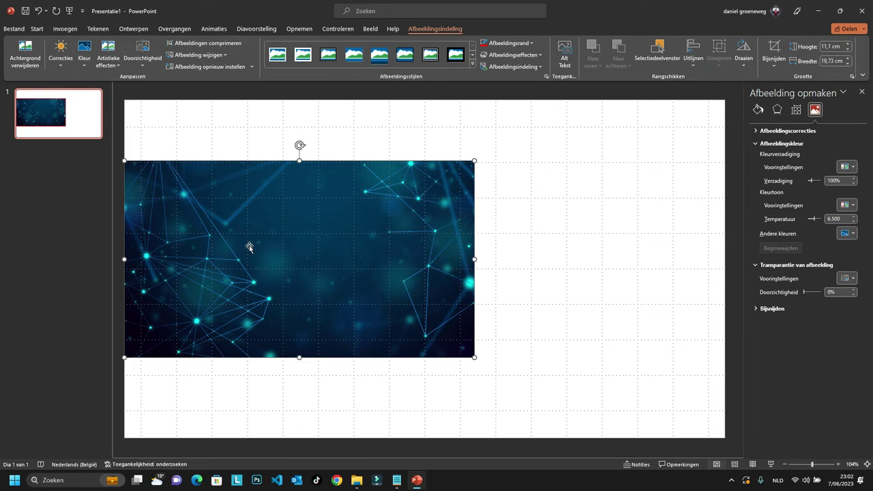
pyautogui.click(692, 66)
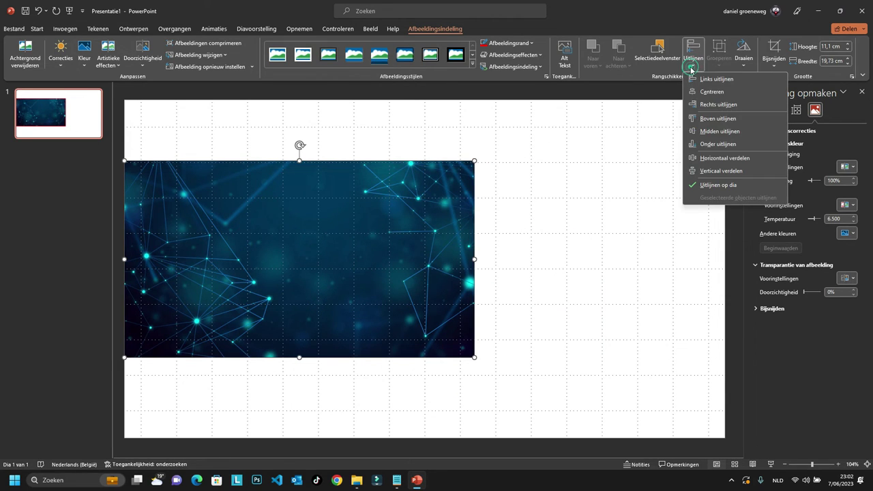
pyautogui.click(711, 108)
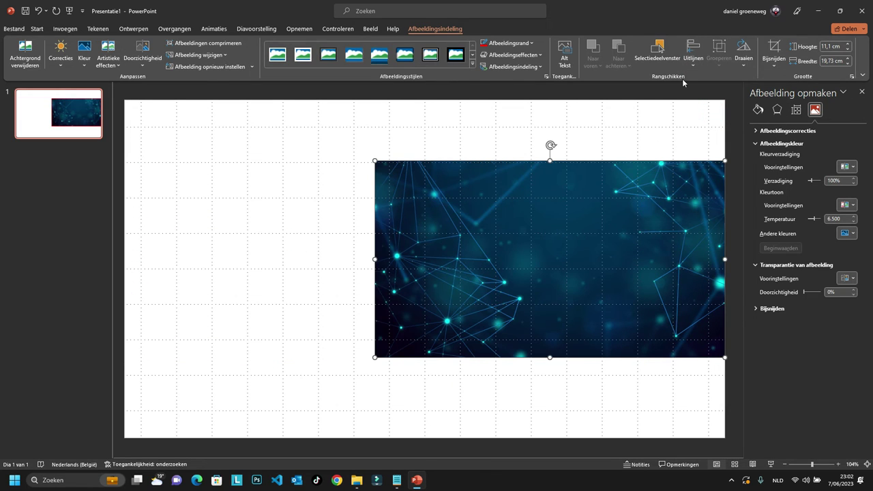
pyautogui.click(694, 63)
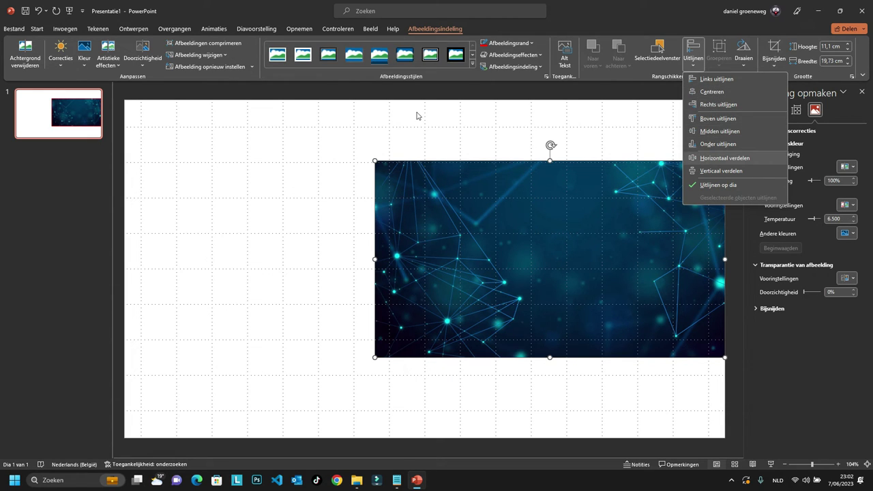
pyautogui.click(384, 98)
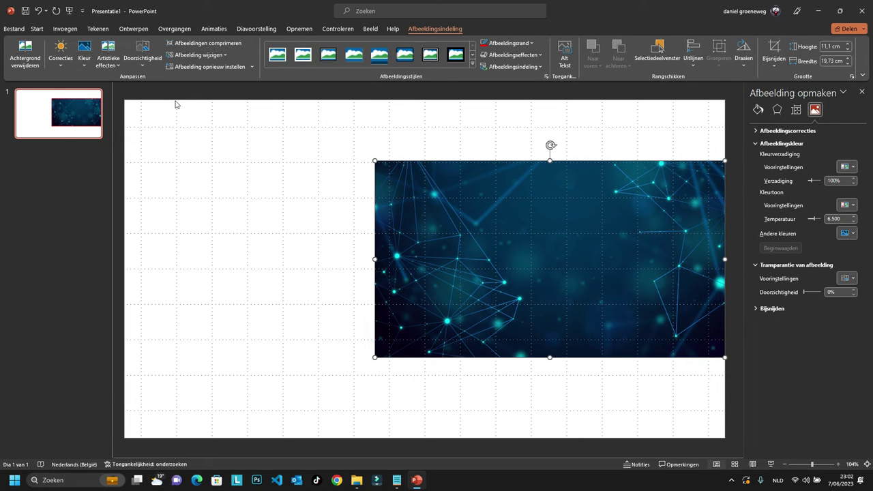
# Undo the positioning changes until the picture fills the whole 19,05 × 33,87 cm slide again.
pyautogui.click(38, 11)
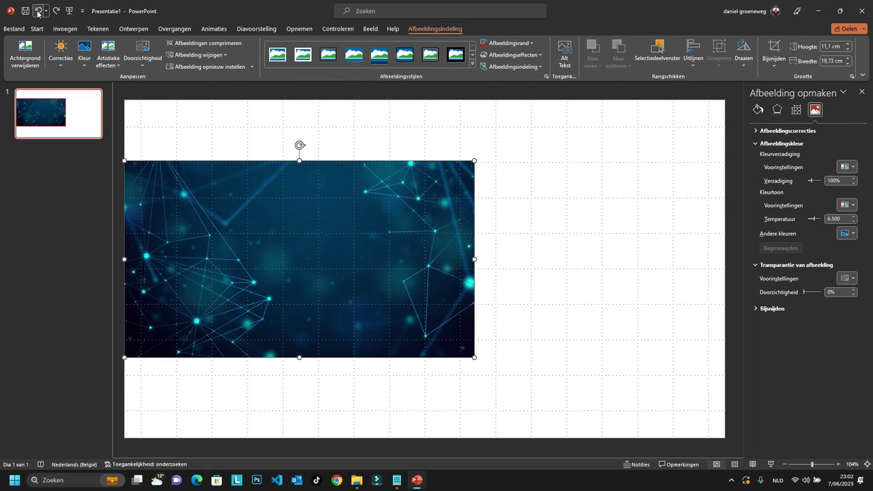
pyautogui.click(38, 11)
pyautogui.click(38, 11)
pyautogui.click(38, 11)
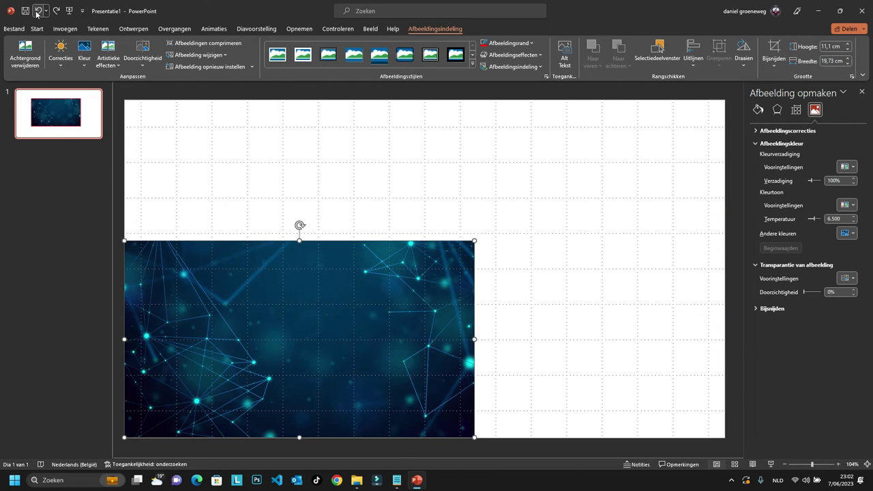
pyautogui.click(38, 11)
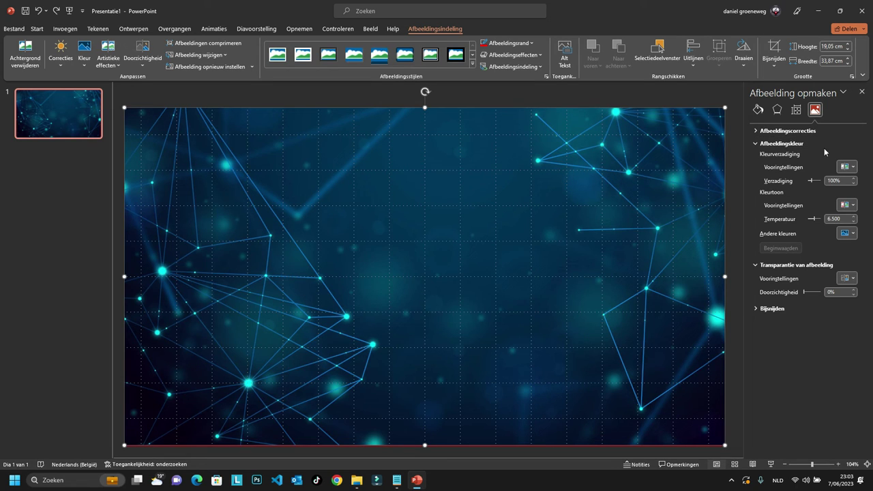
# Close the Afbeelding opmaken pane, then try the third picture style and undo it.
pyautogui.click(863, 91)
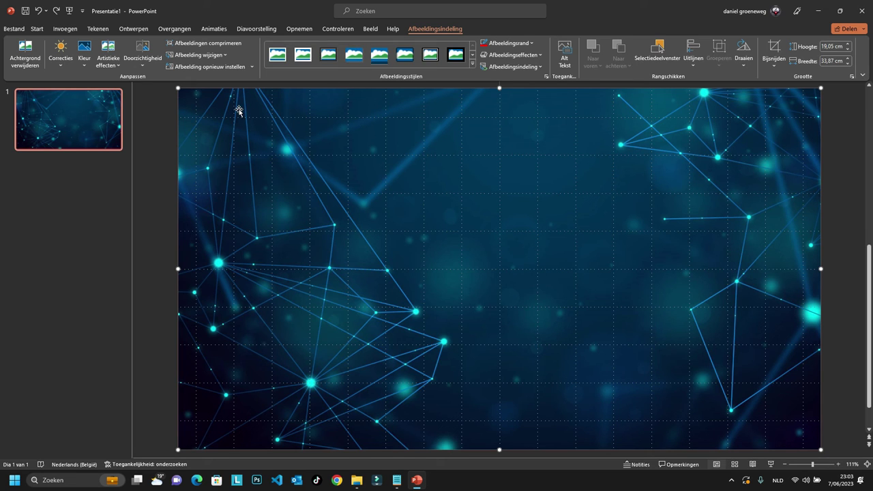
pyautogui.click(326, 59)
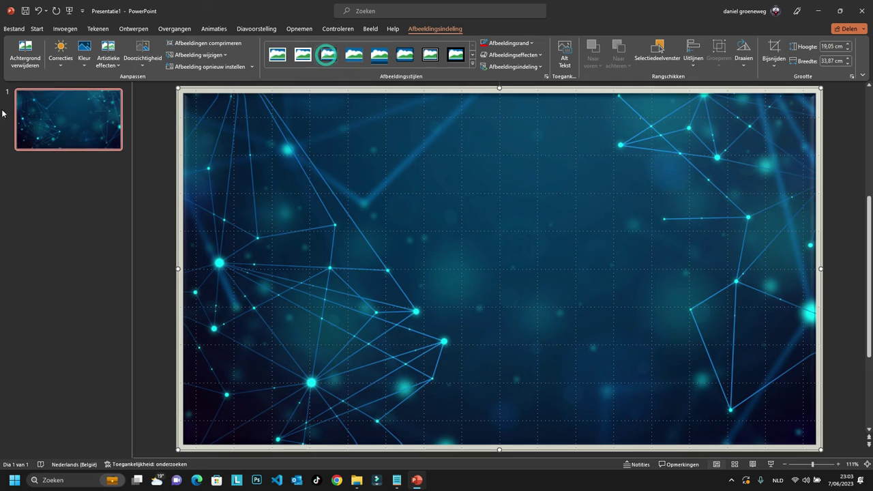
pyautogui.click(37, 12)
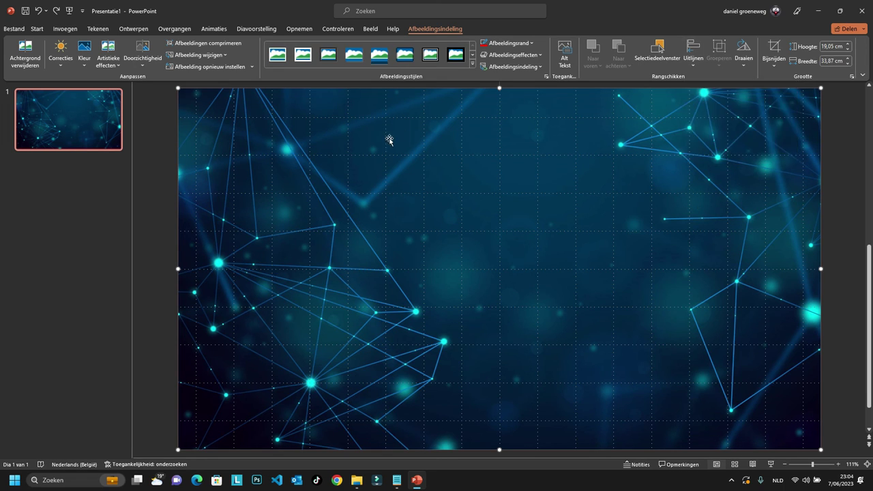
# Open the Opties voor transparantie van afbeelding settings to confirm Doorzichtigheid is 0%.
pyautogui.click(149, 68)
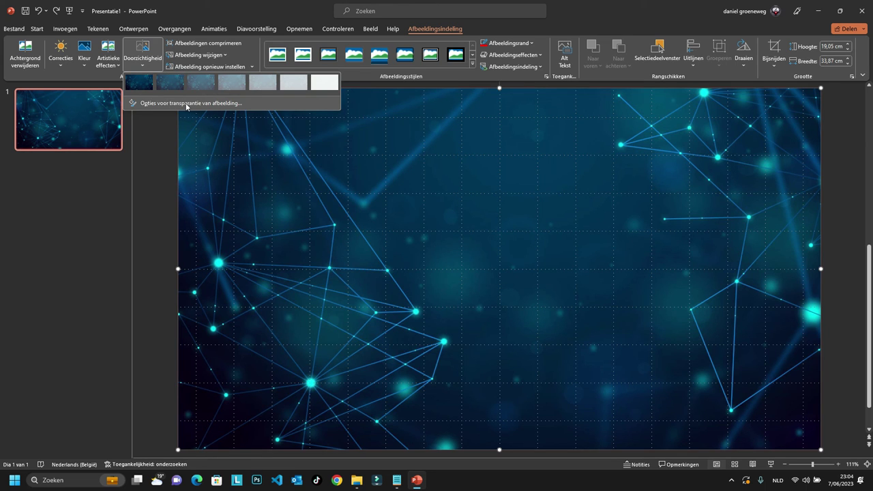
pyautogui.click(186, 103)
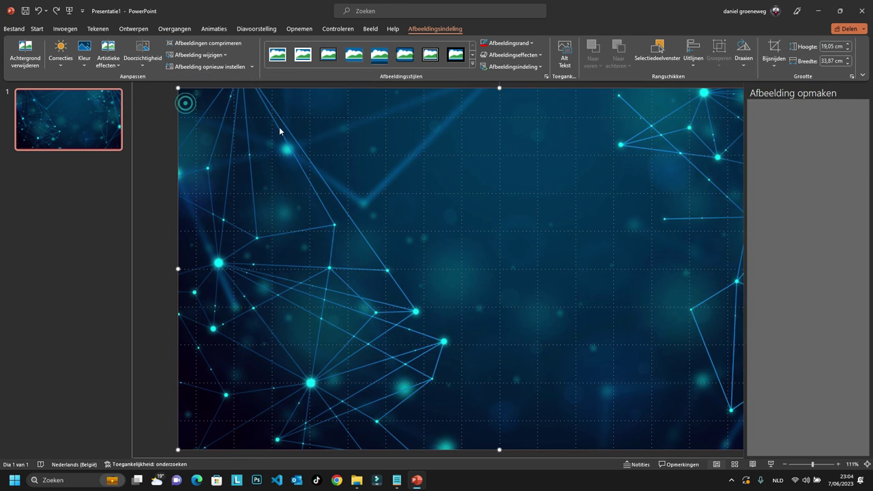
pyautogui.click(153, 64)
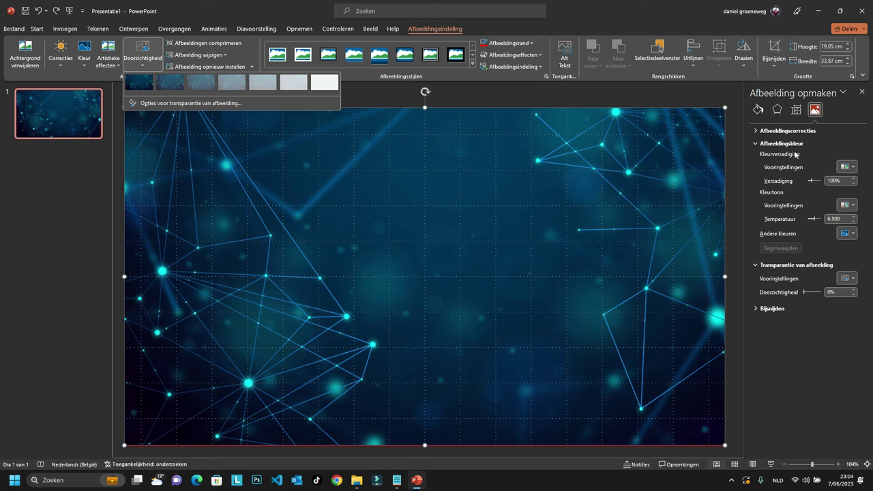
pyautogui.click(861, 94)
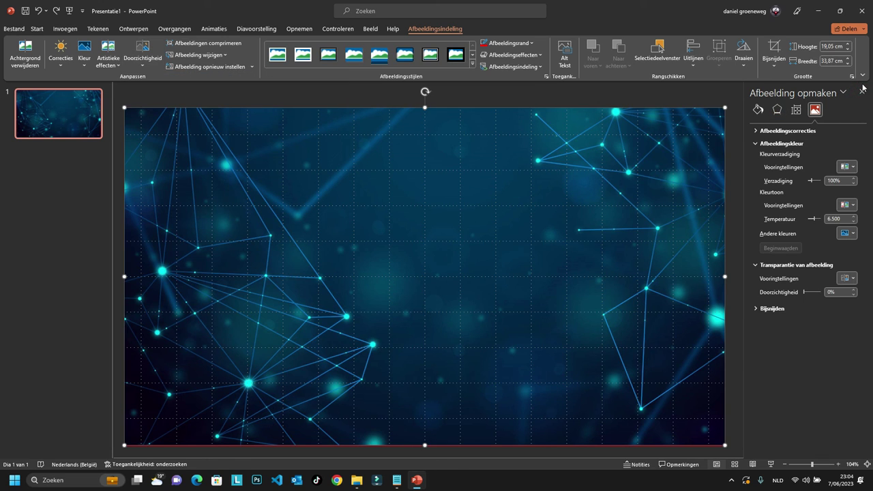
# Close the Afbeelding opmaken pane, leaving the picture at 0% transparency.
pyautogui.click(862, 93)
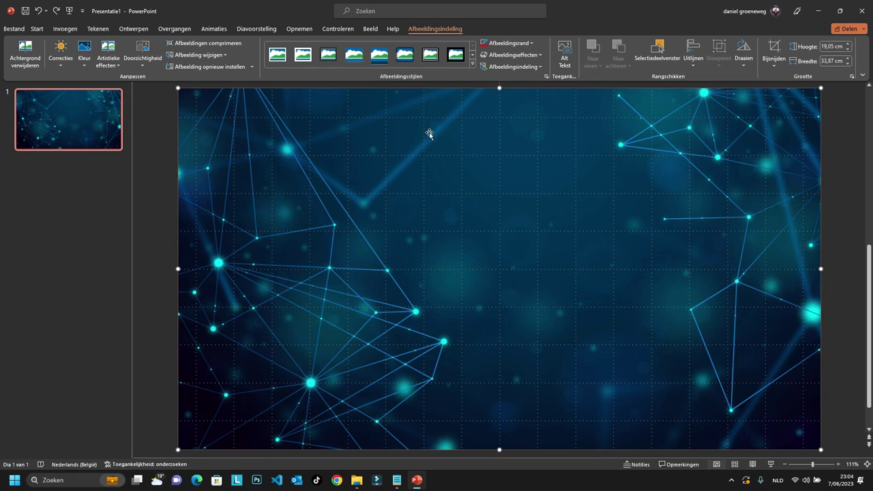